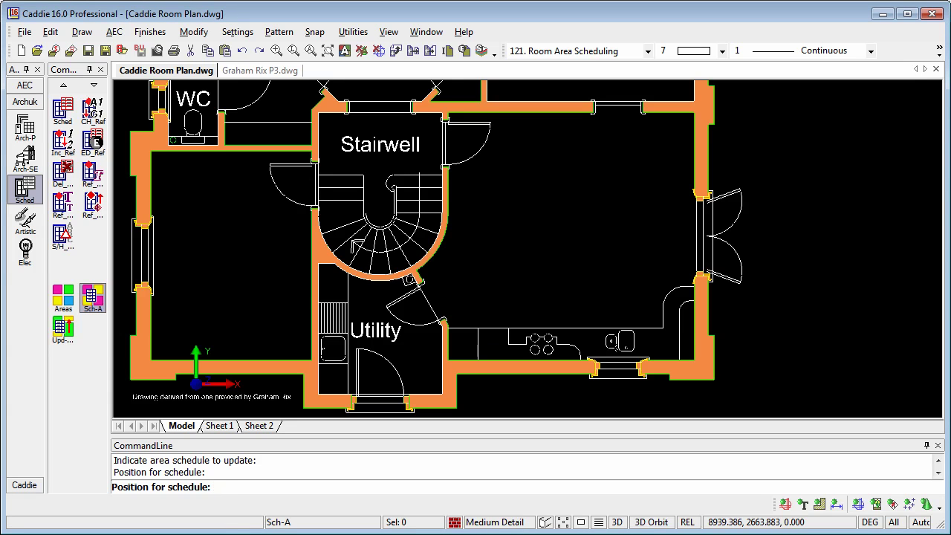
right_click(25, 109)
click(23, 109)
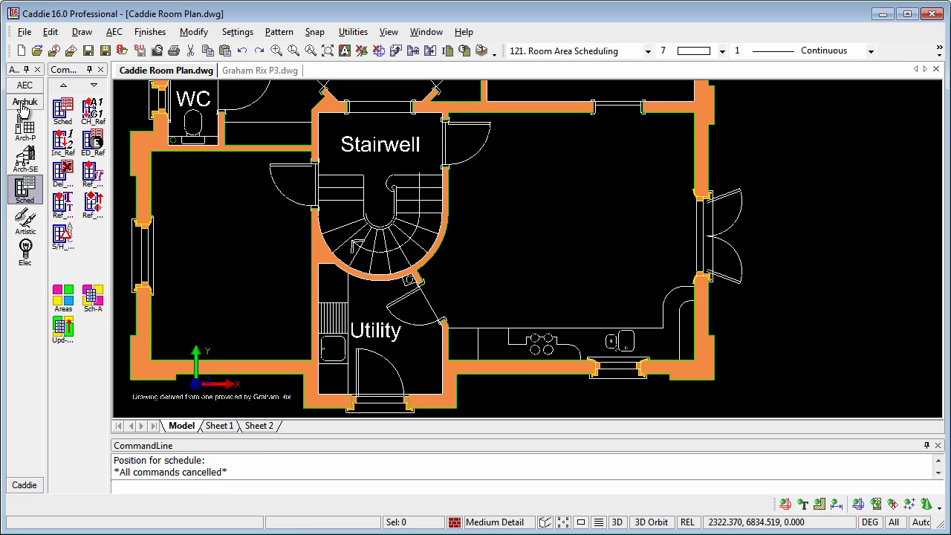
right_click(22, 109)
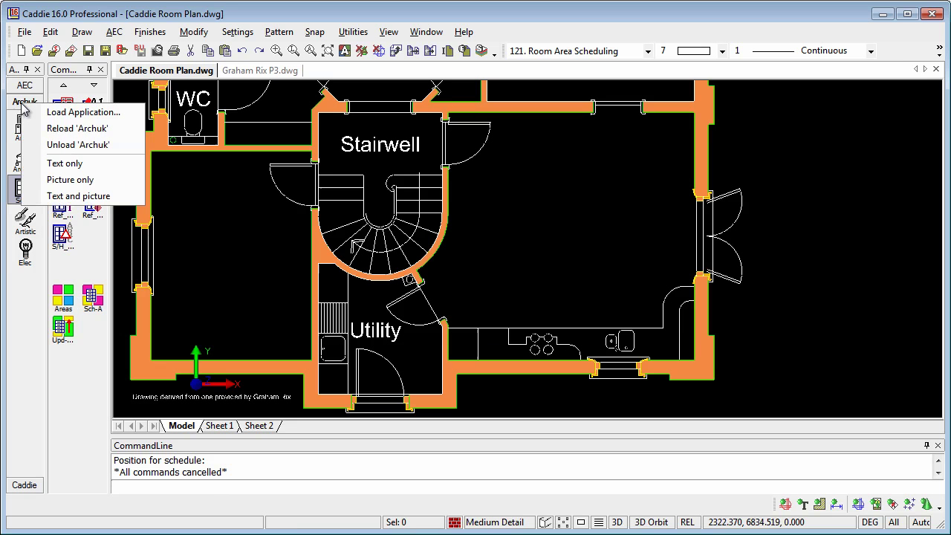
click(83, 112)
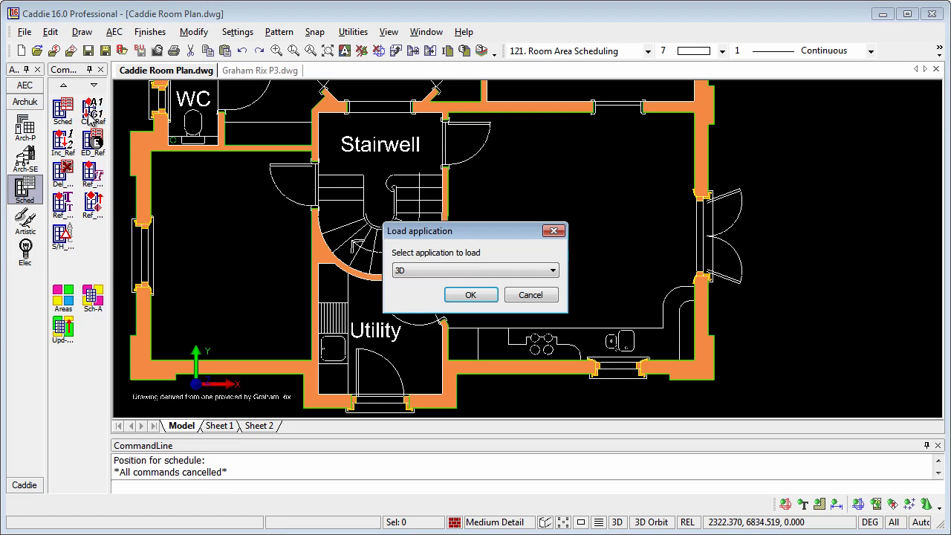
click(476, 275)
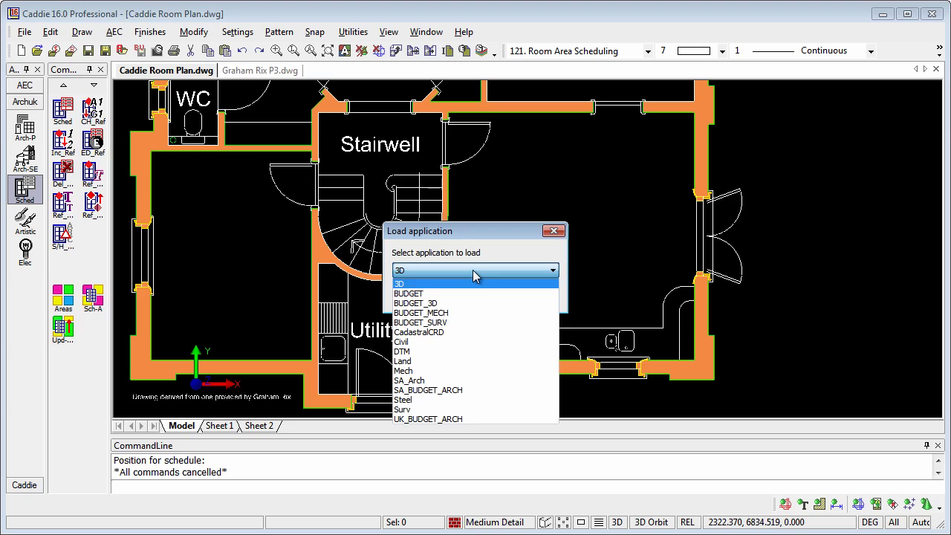
click(478, 276)
click(538, 296)
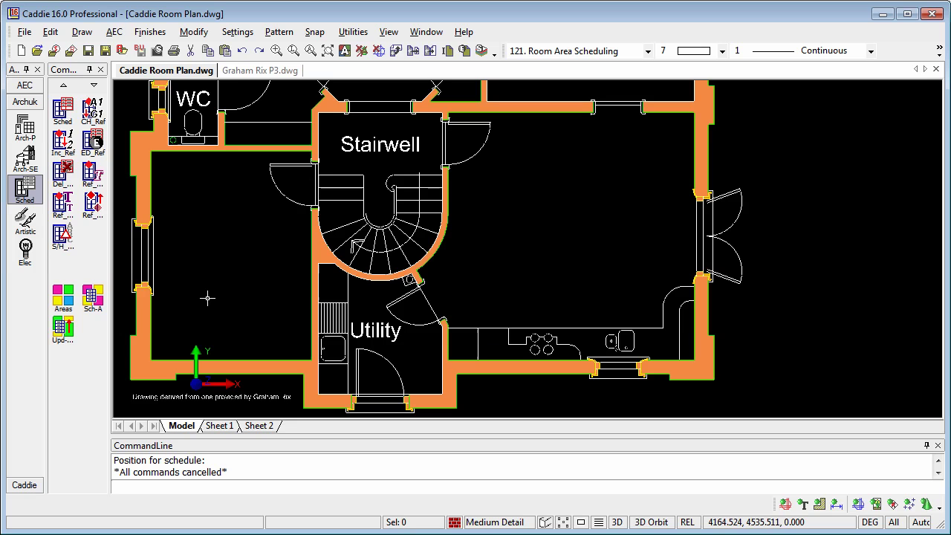
Trace a rectangular area for the room left of the stairwell by snapping to two diagonal wall corners
click(65, 299)
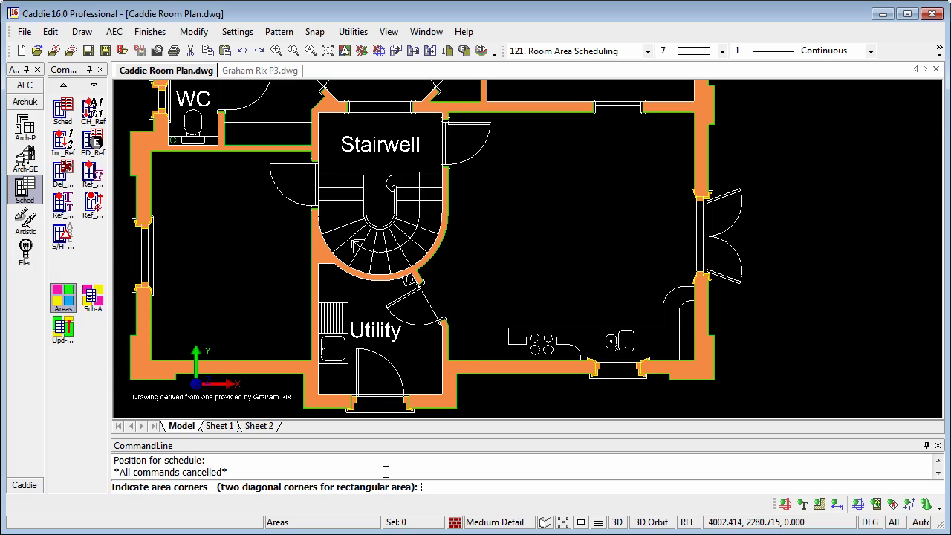
right_click(191, 208)
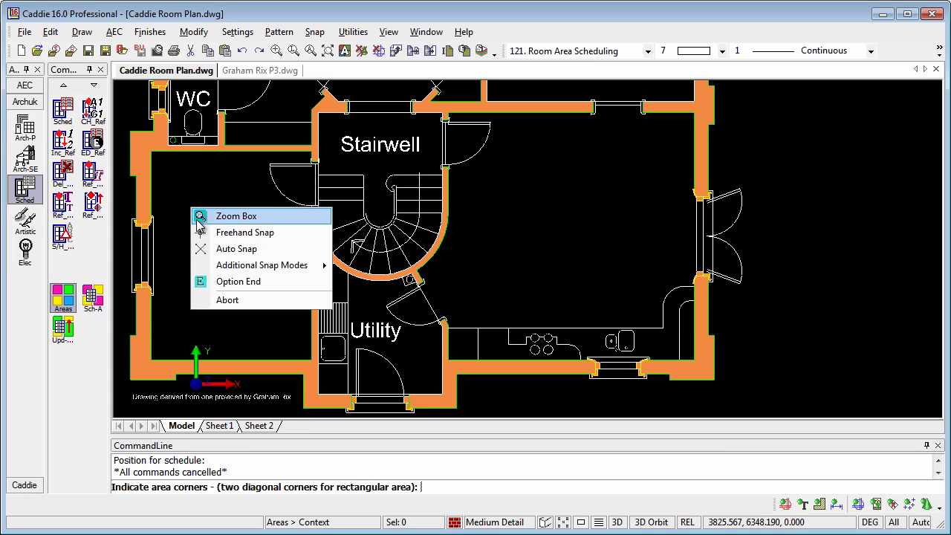
click(199, 248)
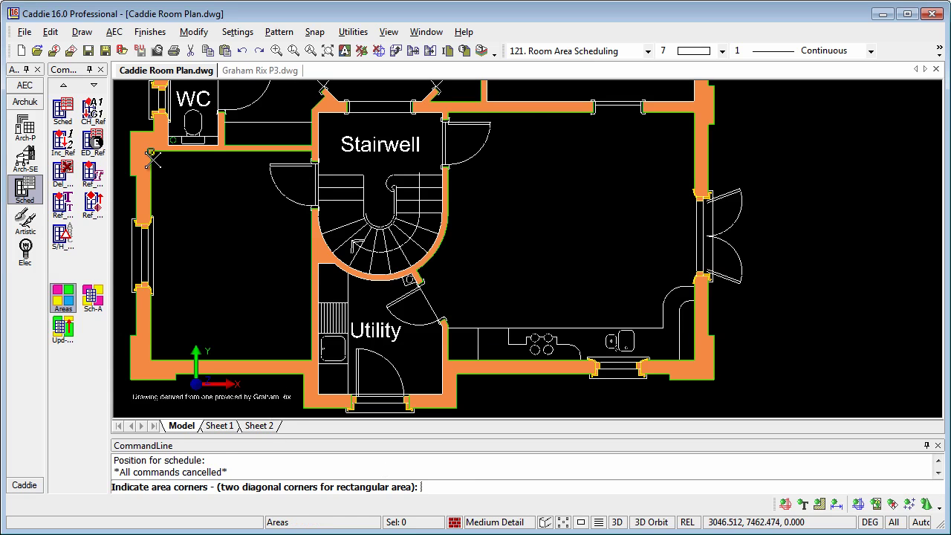
click(152, 157)
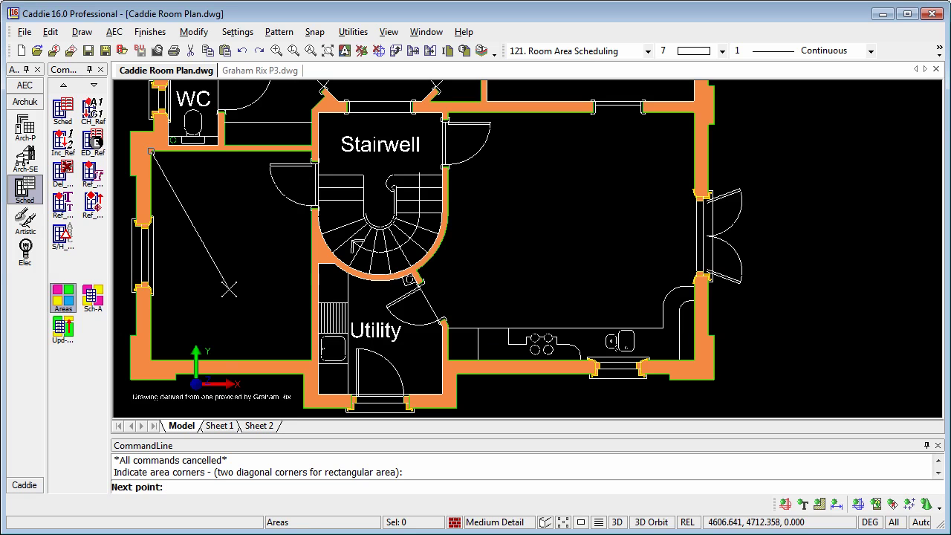
click(296, 344)
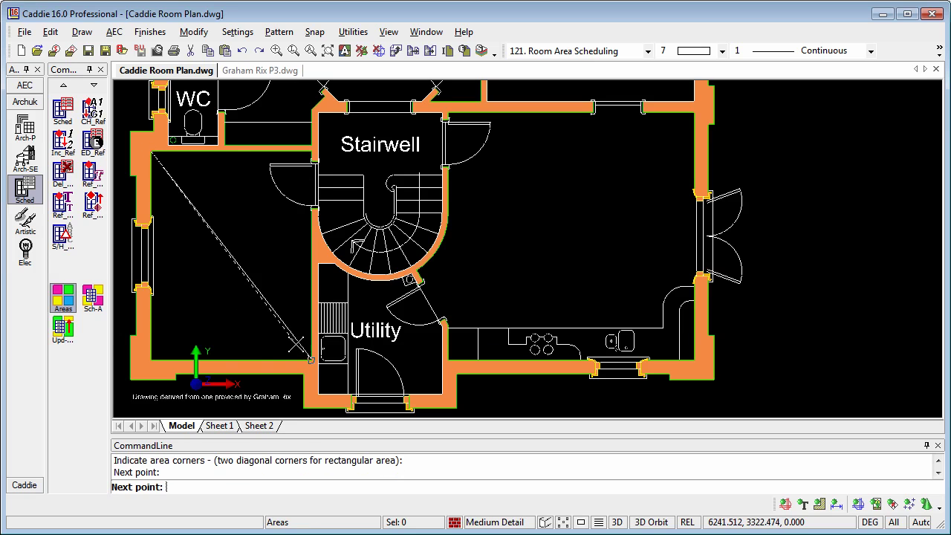
right_click(264, 312)
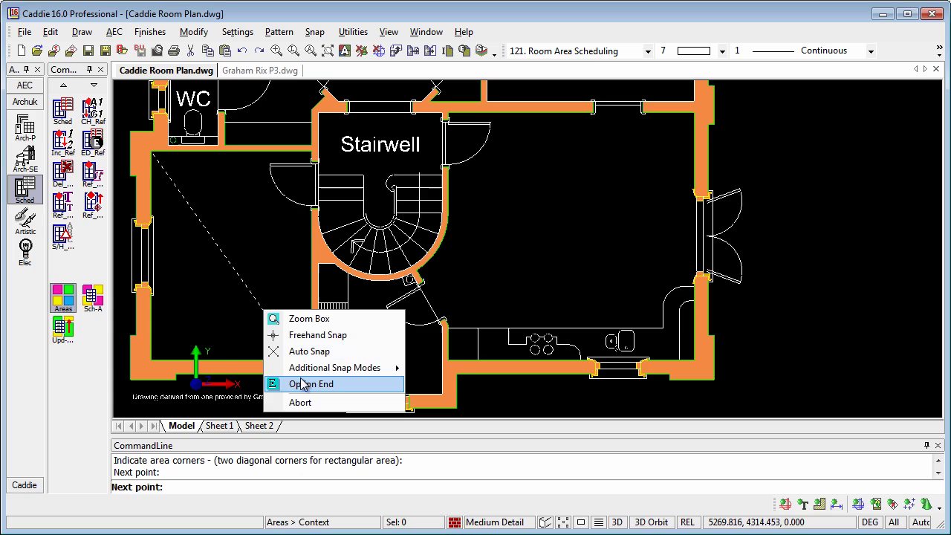
click(310, 384)
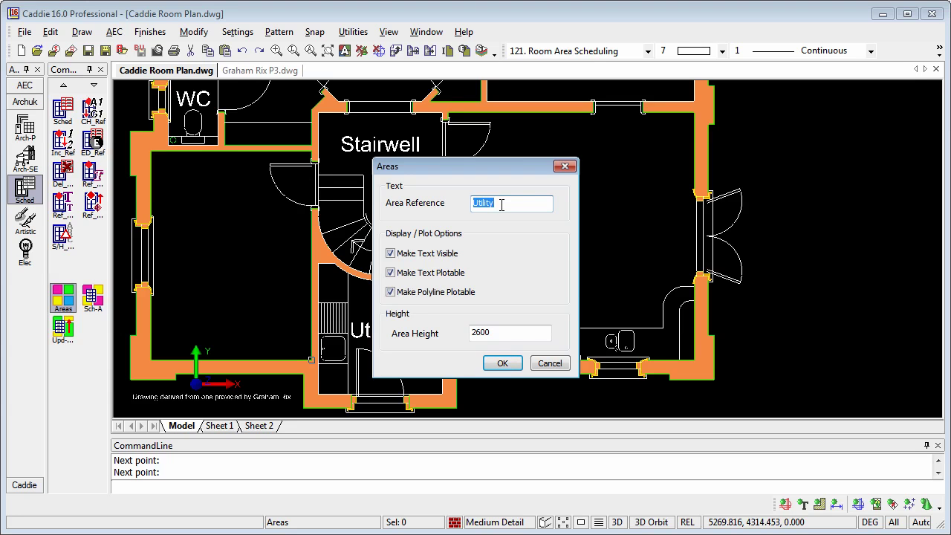
Name the area Reception with a 2400 area height and confirm it
text(Reception)
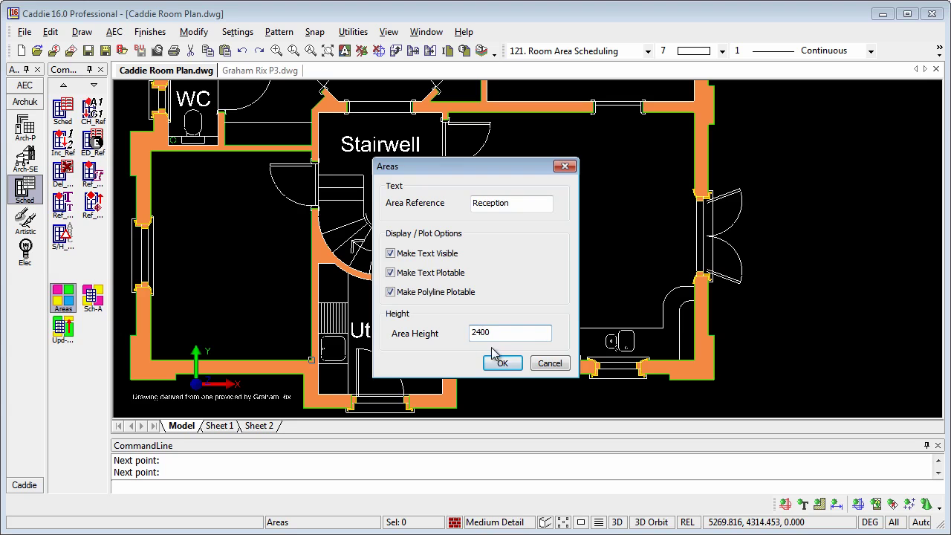
click(500, 363)
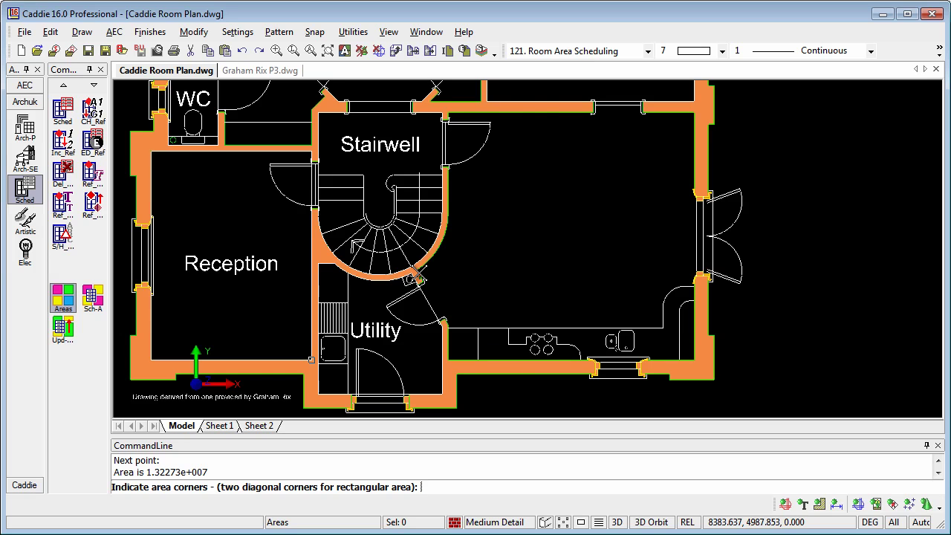
Pick the room's four main corners, starting at the stairwell door corner
click(447, 114)
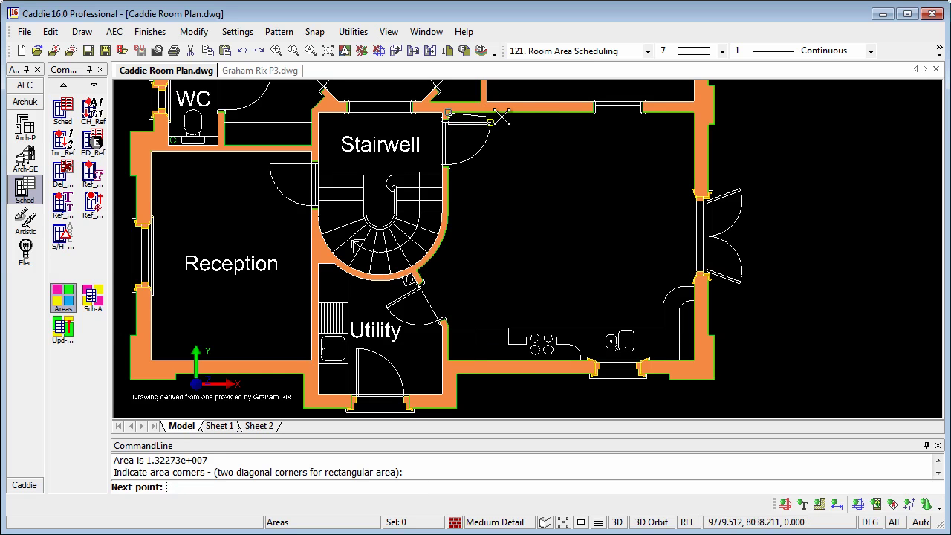
click(694, 113)
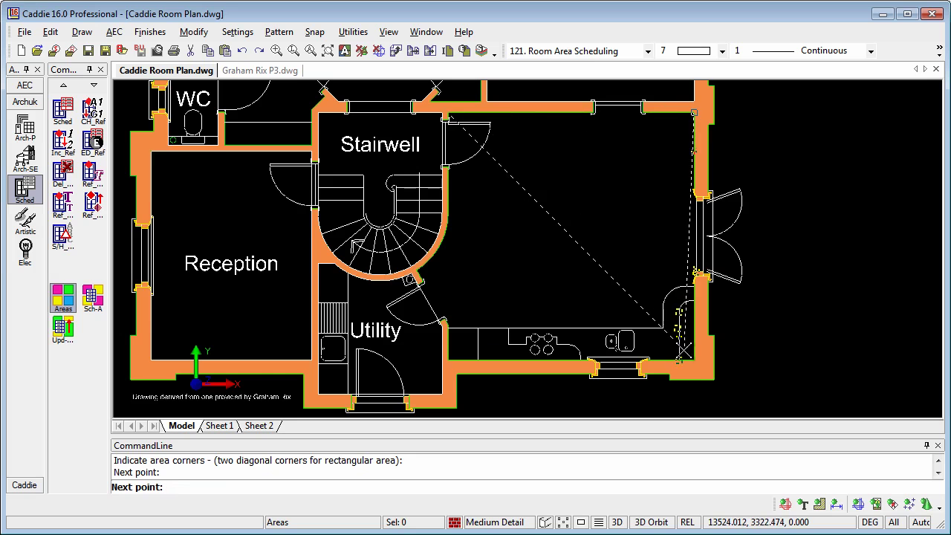
click(694, 360)
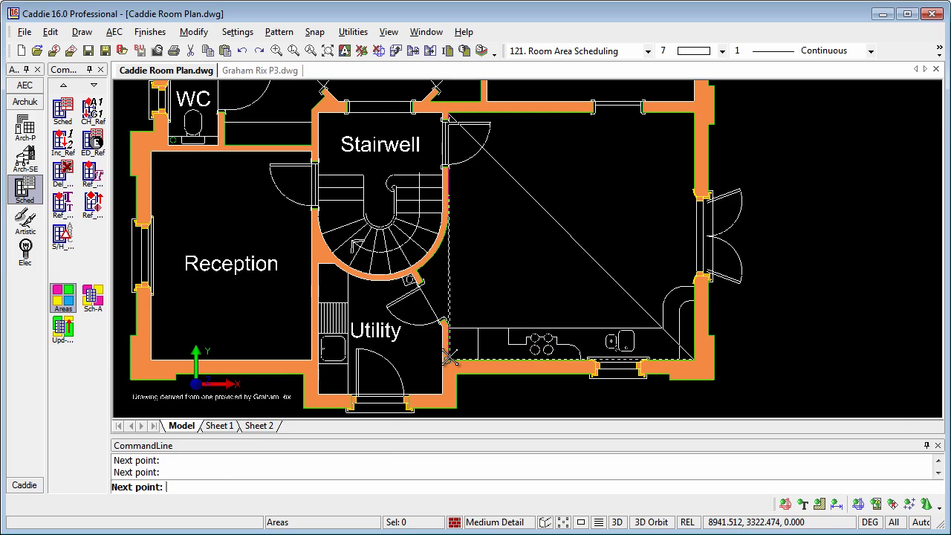
click(449, 360)
Add outline points at the wall jog and on the curved stairwell wall
scroll(448, 320, up, 5)
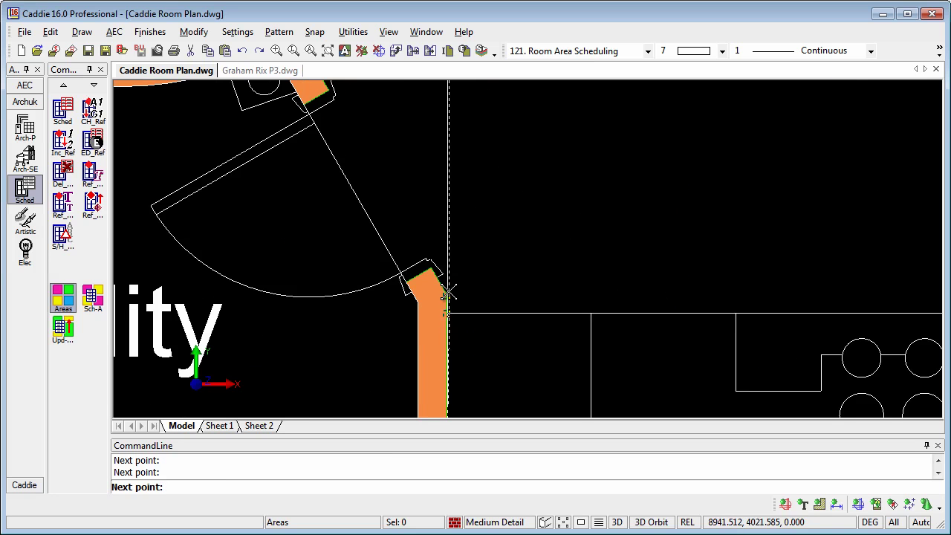
mouse_move(436, 265)
middle_down()
mouse_move(480, 259)
mouse_move(438, 236)
middle_up()
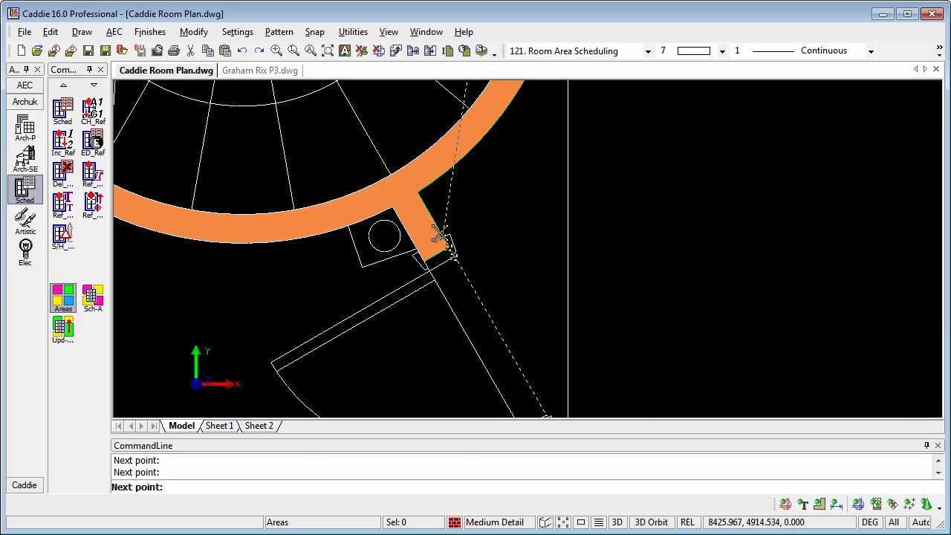
click(418, 192)
scroll(521, 245, down, 3)
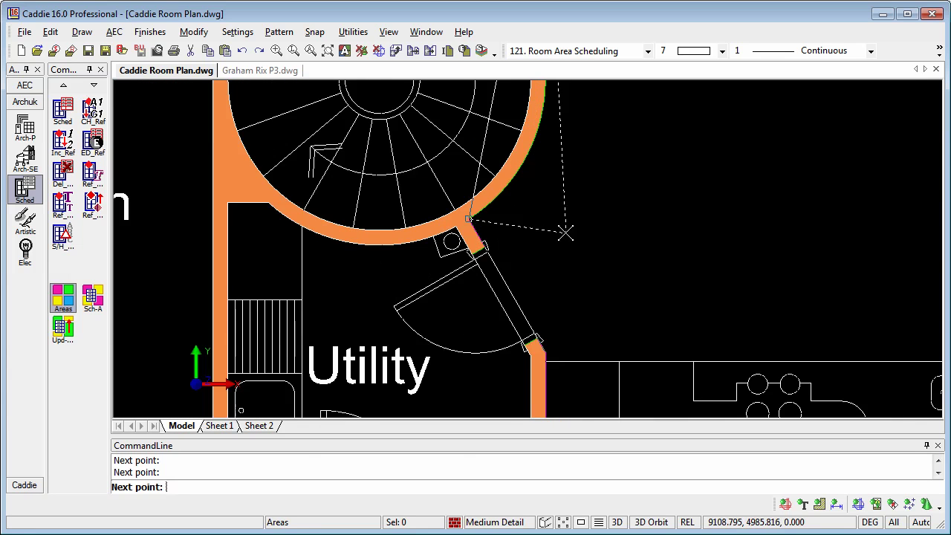
scroll(565, 233, down, 3)
scroll(455, 223, up, 2)
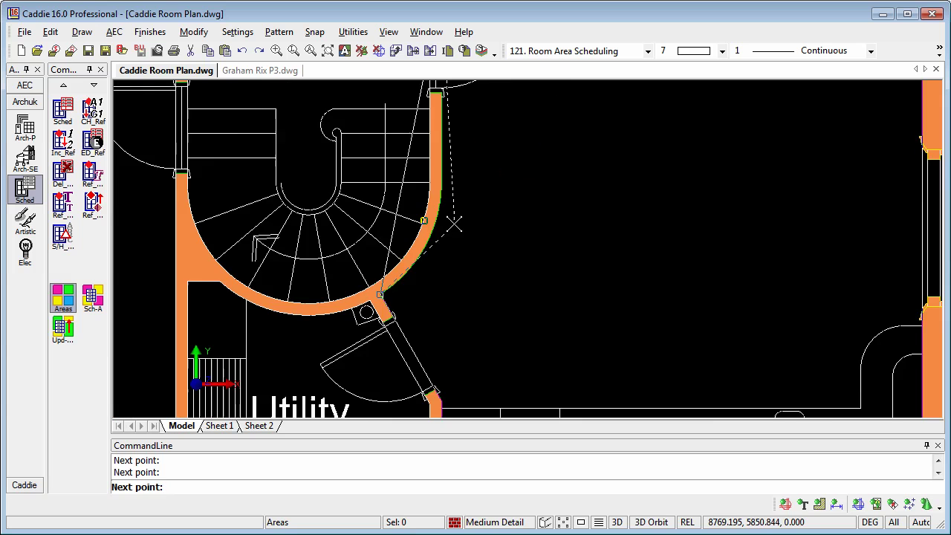
middle_drag(454, 223, 385, 230)
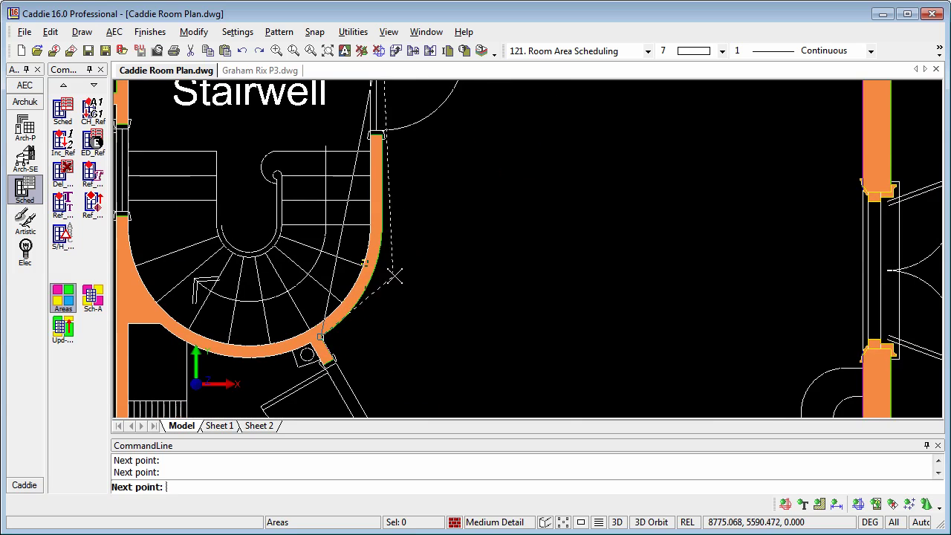
click(386, 223)
middle_drag(495, 282, 428, 302)
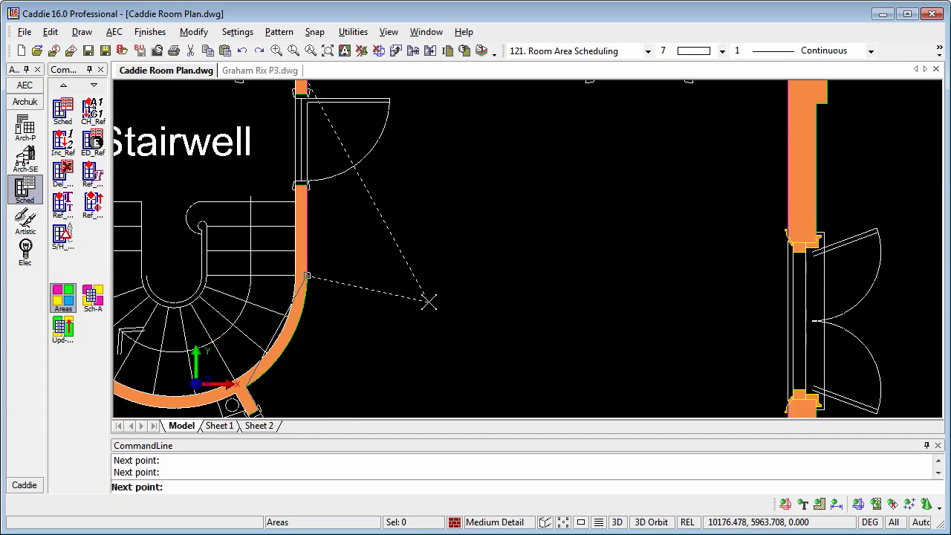
scroll(444, 270, down, 2)
scroll(405, 260, up, 1)
Close the outline and enter Kitchen as the area reference
right_click(407, 262)
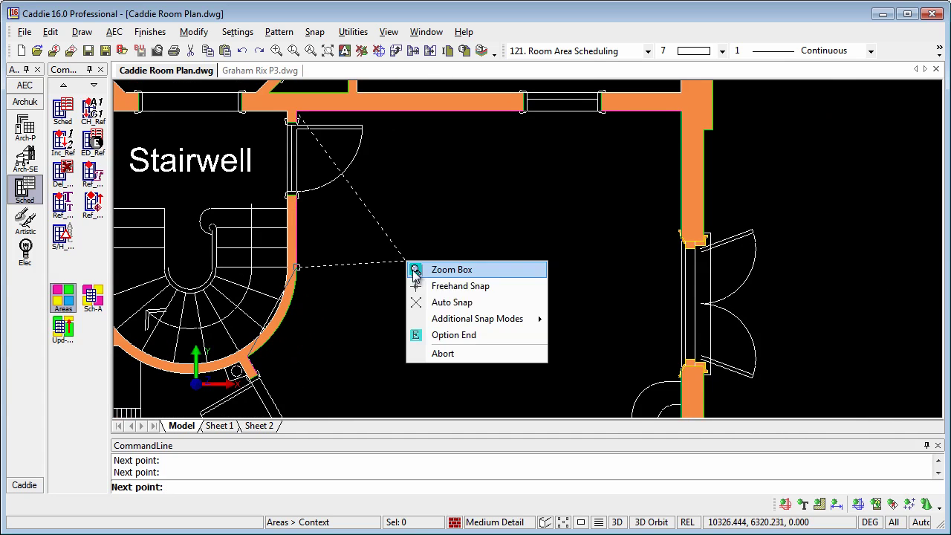
click(451, 335)
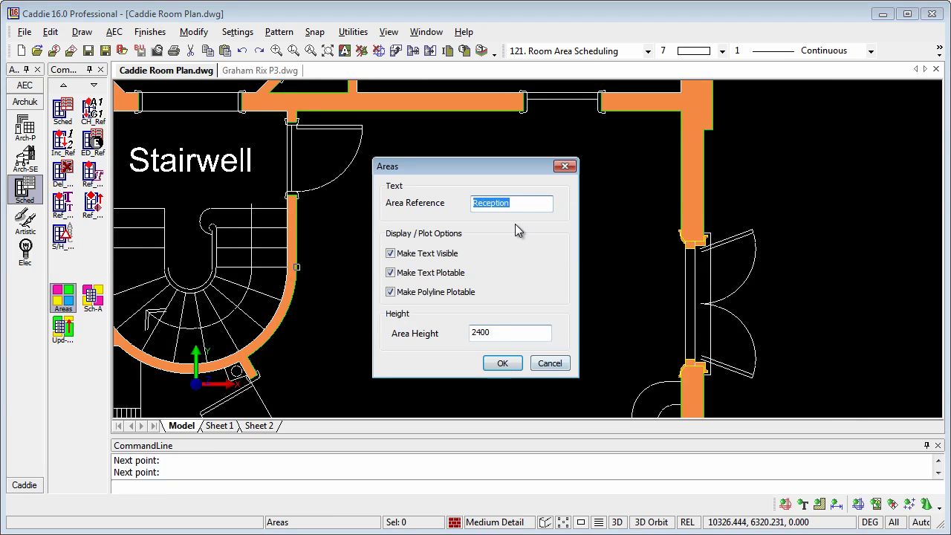
text(Kit)
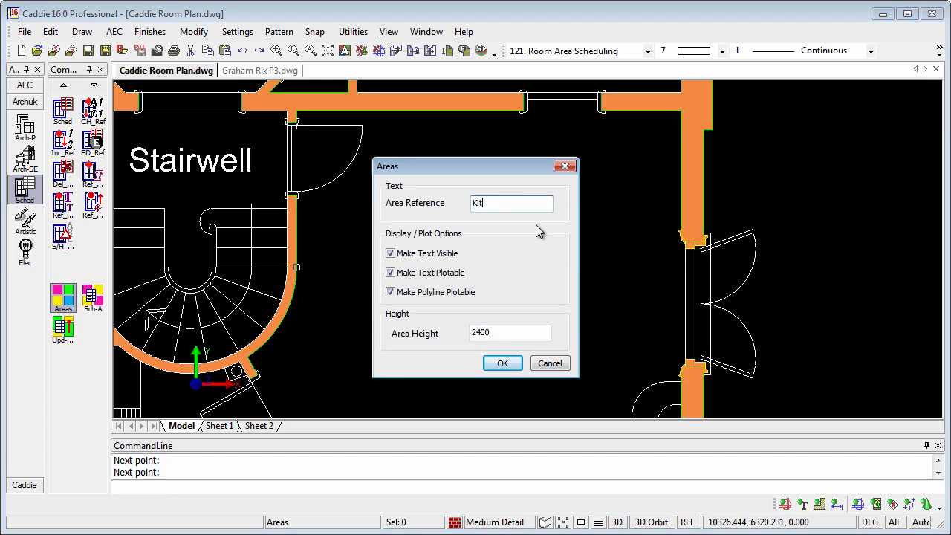
text(chen)
Confirm the Kitchen area to place its label, then select its boundary polyline
click(503, 363)
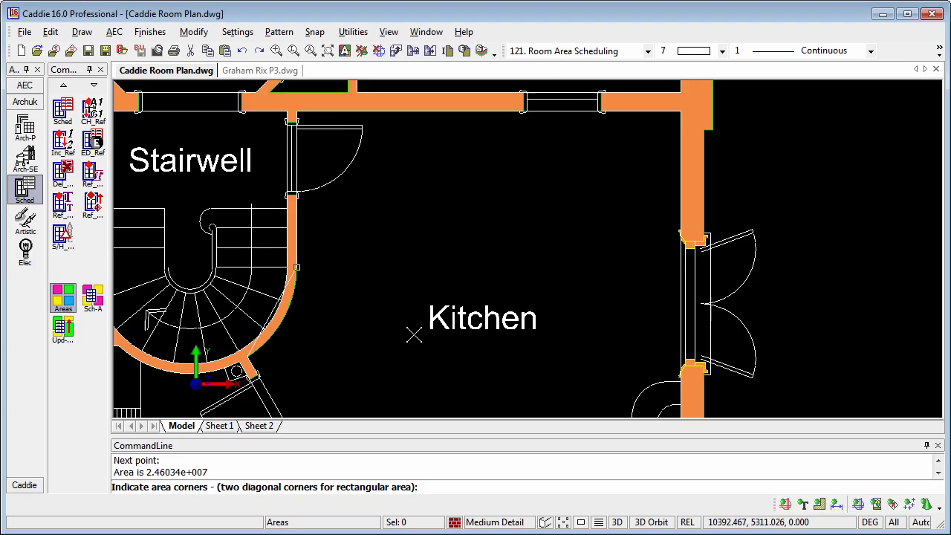
middle_drag(413, 335, 435, 263)
key(Escape)
click(394, 325)
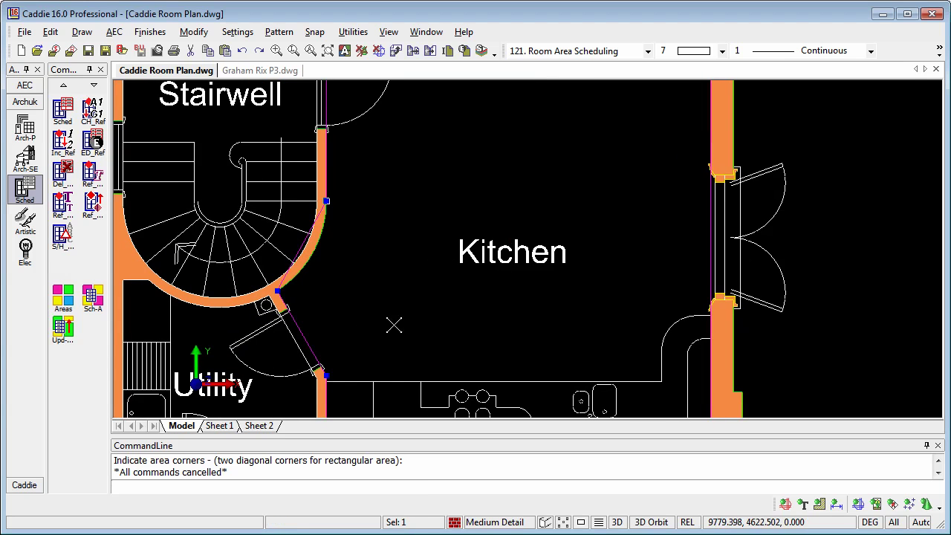
scroll(399, 315, down, 2)
mouse_move(390, 312)
middle_down()
mouse_move(395, 323)
mouse_move(345, 301)
middle_up()
scroll(337, 288, up, 3)
Convert the boundary segment beside the stairwell into an arc following the curved wall
right_click(338, 288)
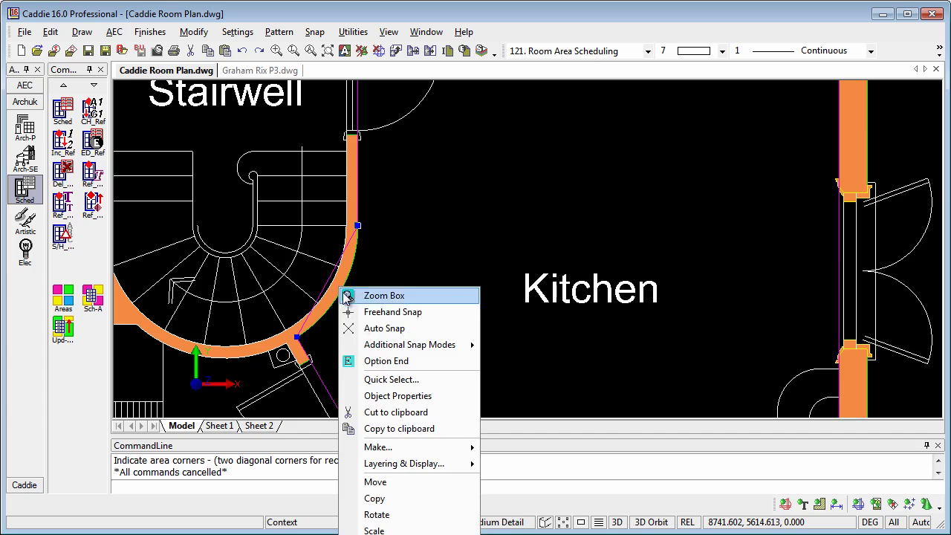
mouse_move(387, 532)
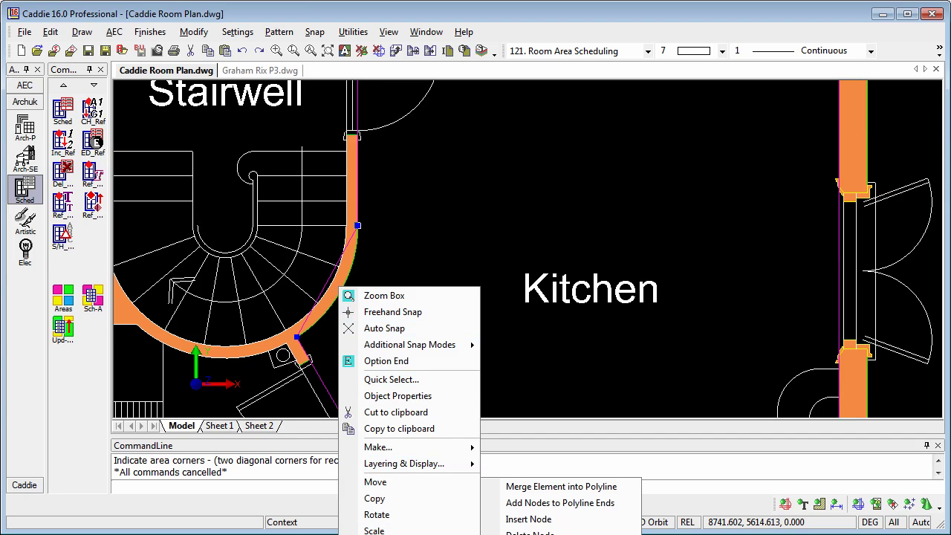
click(561, 534)
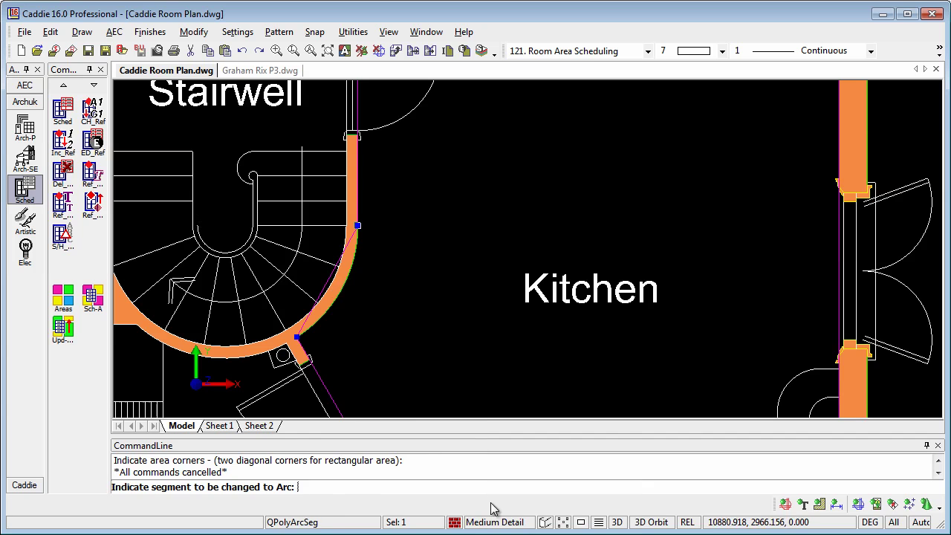
click(326, 281)
scroll(340, 299, up, 2)
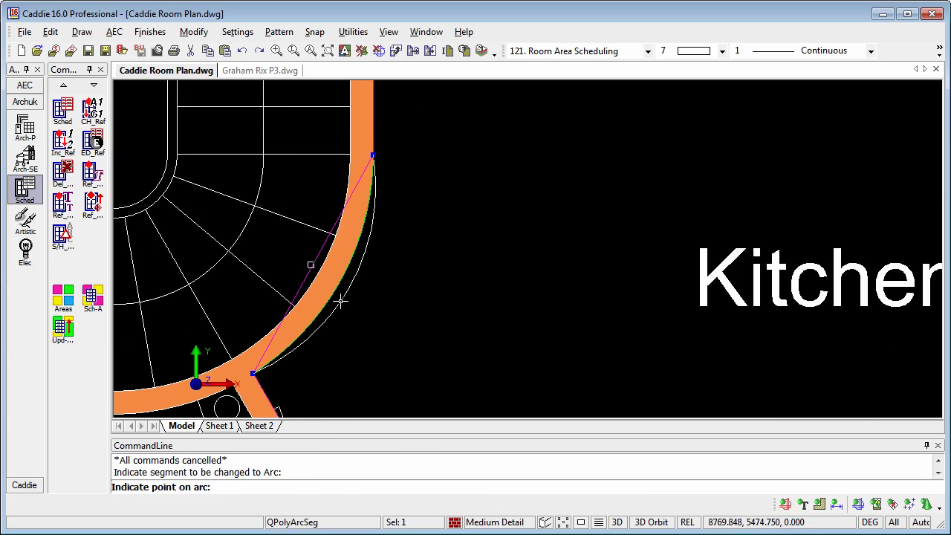
right_click(353, 303)
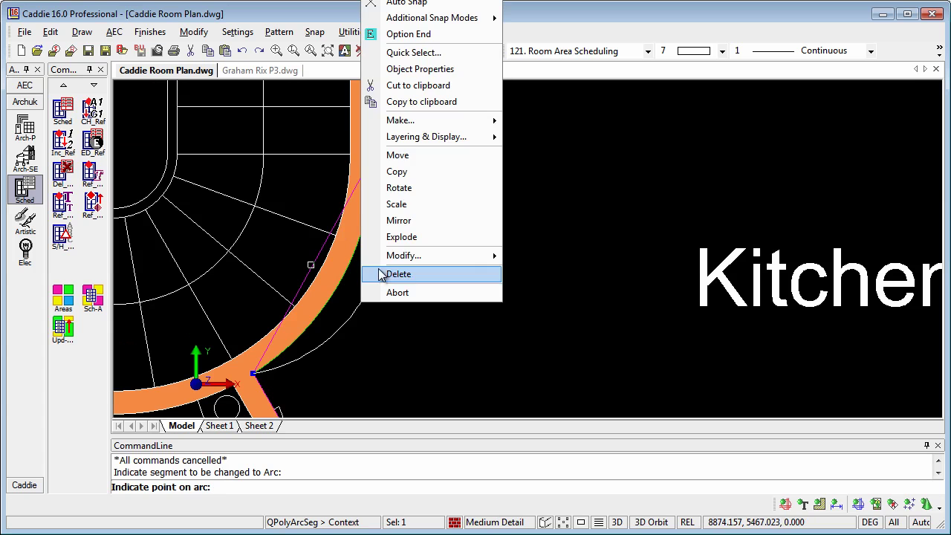
mouse_move(446, 20)
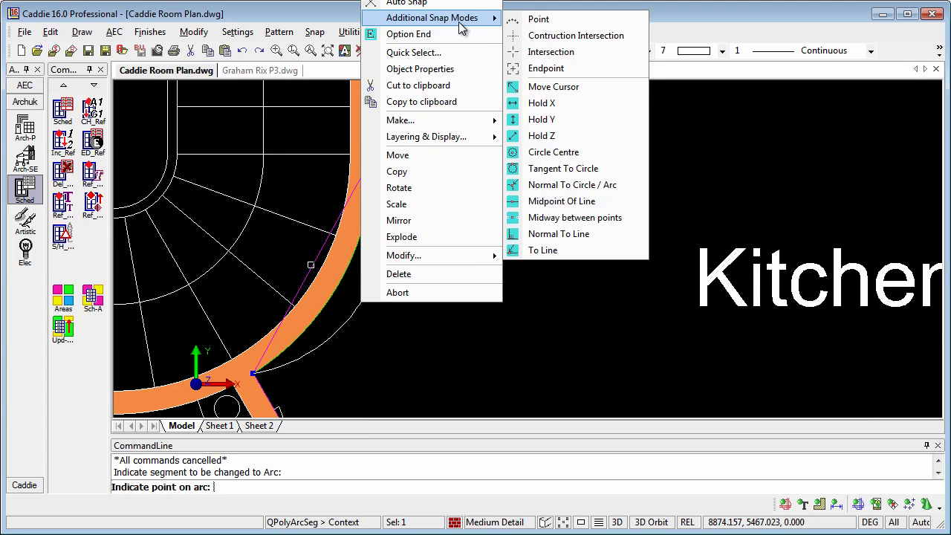
click(542, 250)
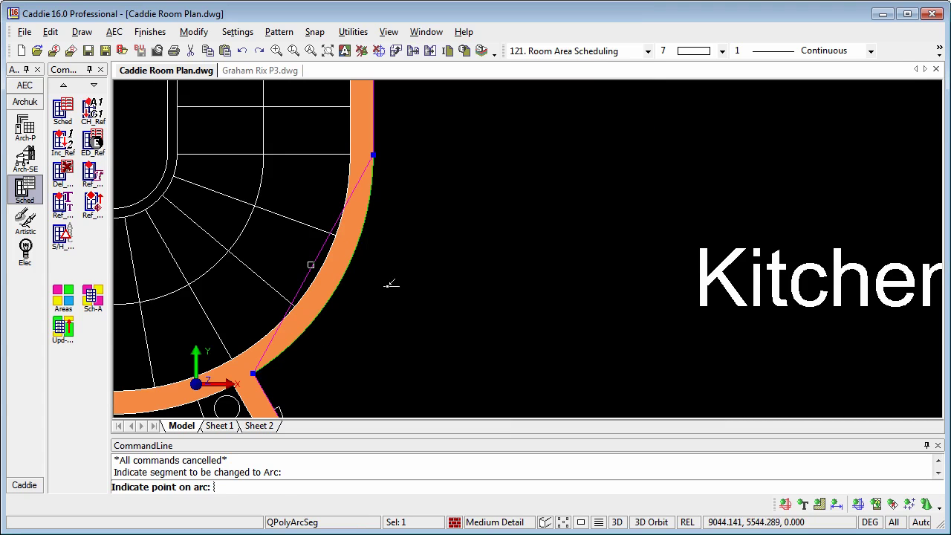
click(344, 273)
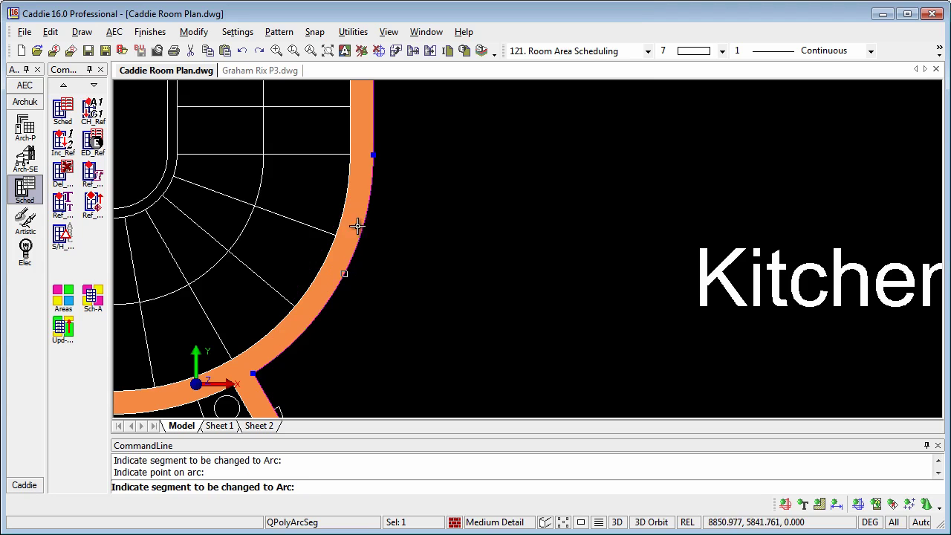
Exit the arc command and zoom out to show the whole ground floor plan
scroll(372, 304, down, 5)
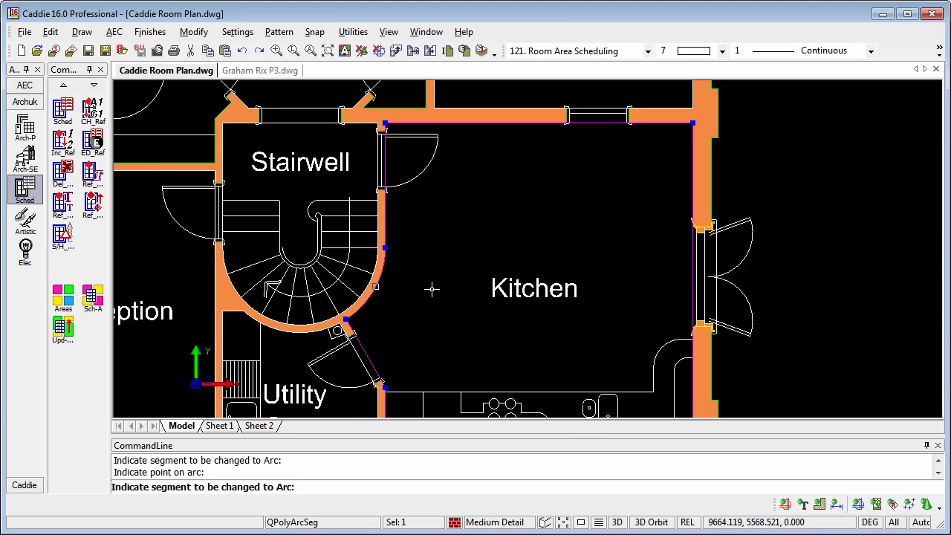
middle_drag(429, 294, 485, 259)
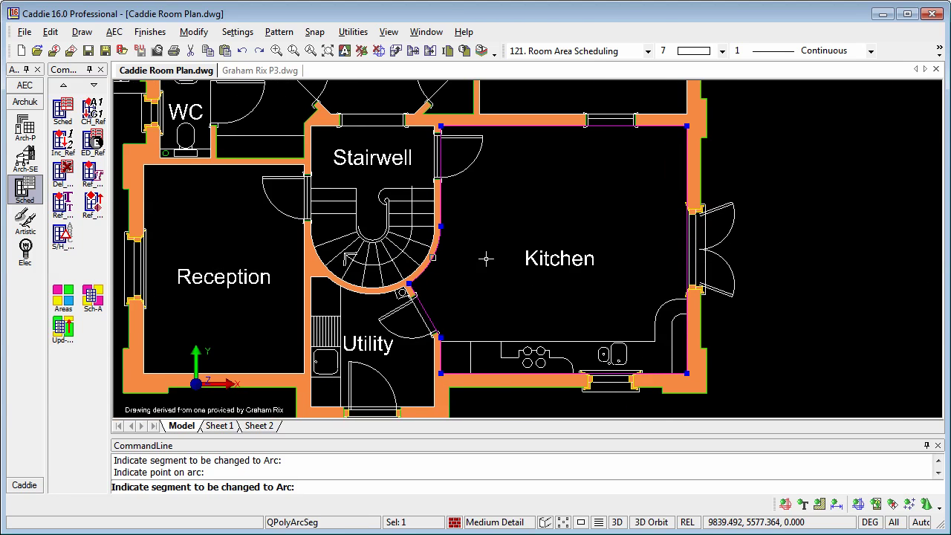
key(Escape)
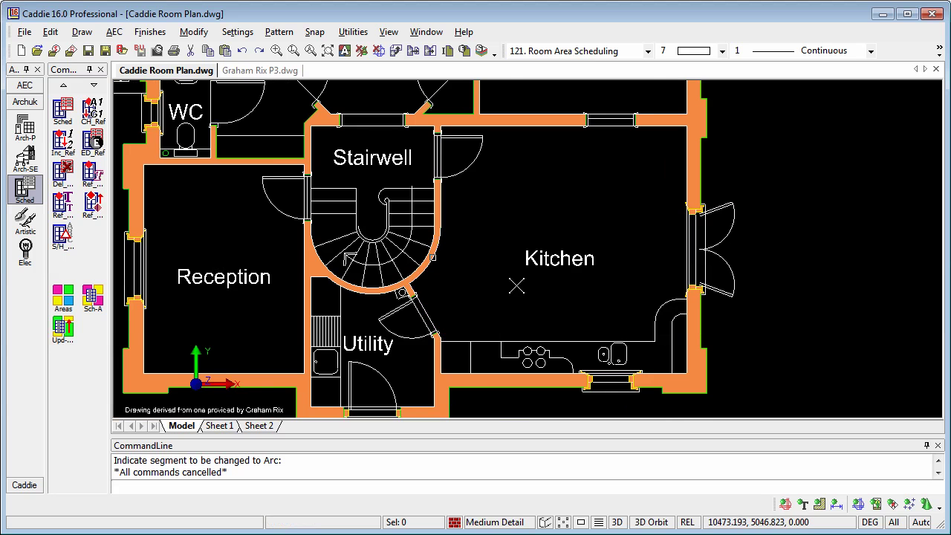
scroll(515, 280, down, 2)
scroll(515, 280, down, 1)
mouse_move(521, 275)
middle_down()
mouse_move(399, 335)
mouse_move(398, 327)
middle_up()
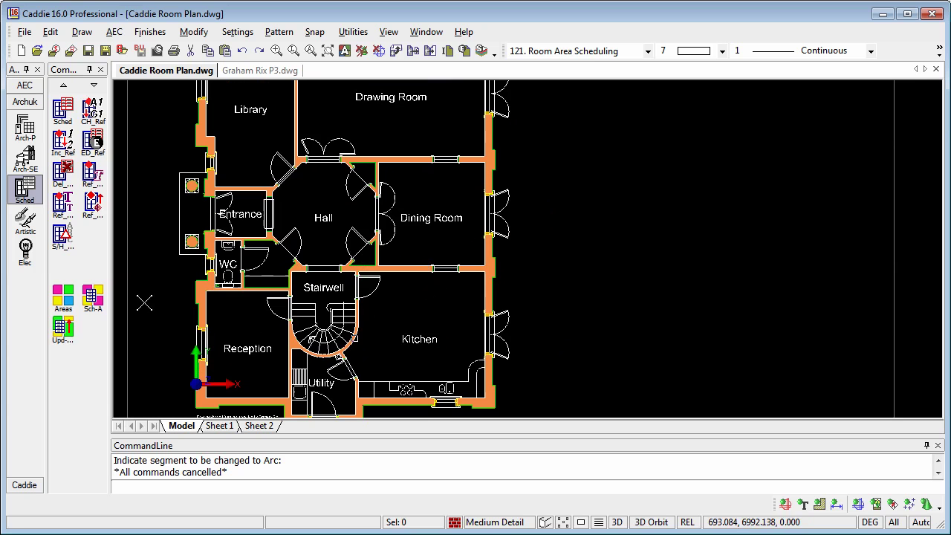
Set the area schedule to Metres, including the title, total area, volumes and heights
click(93, 305)
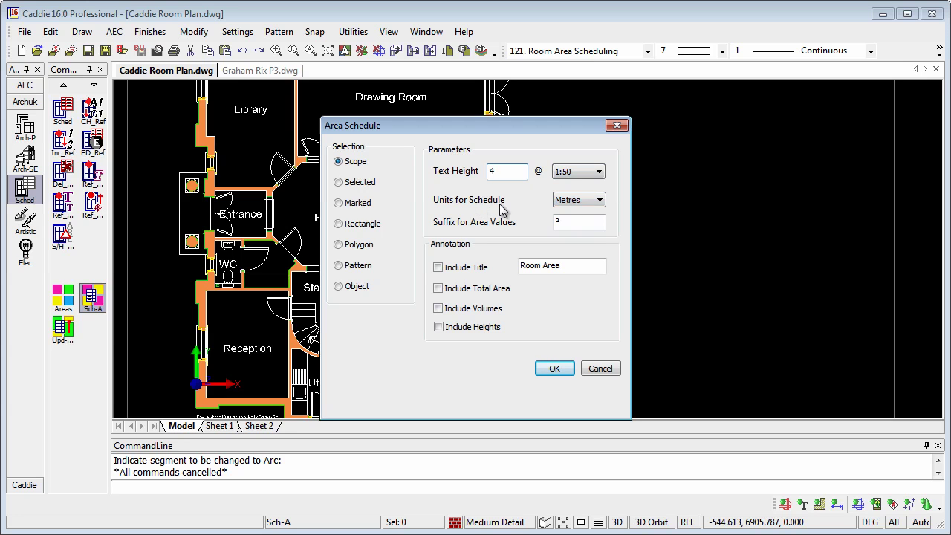
click(598, 202)
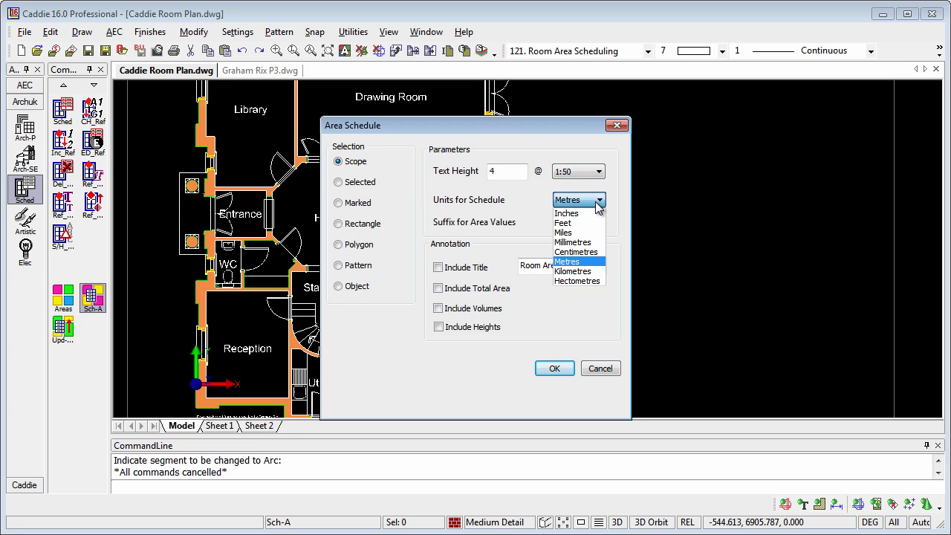
click(597, 203)
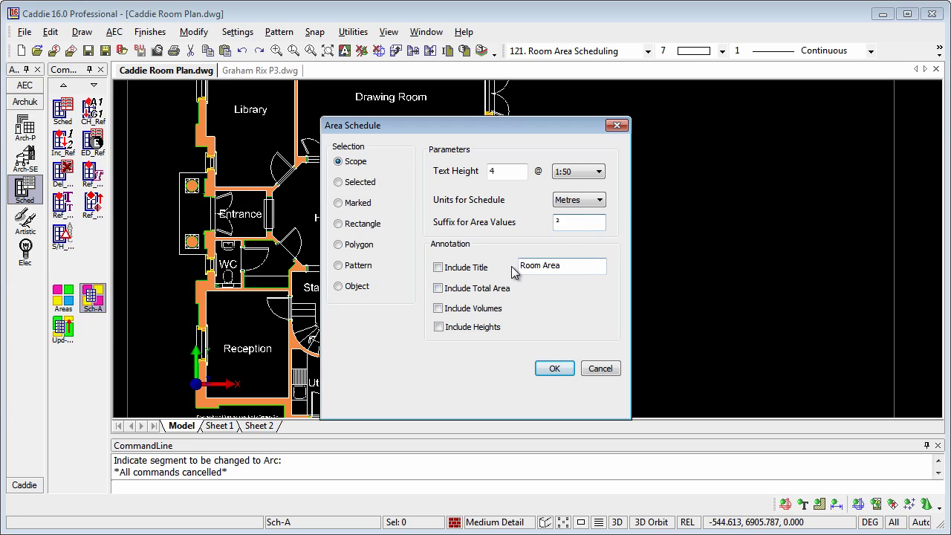
click(438, 266)
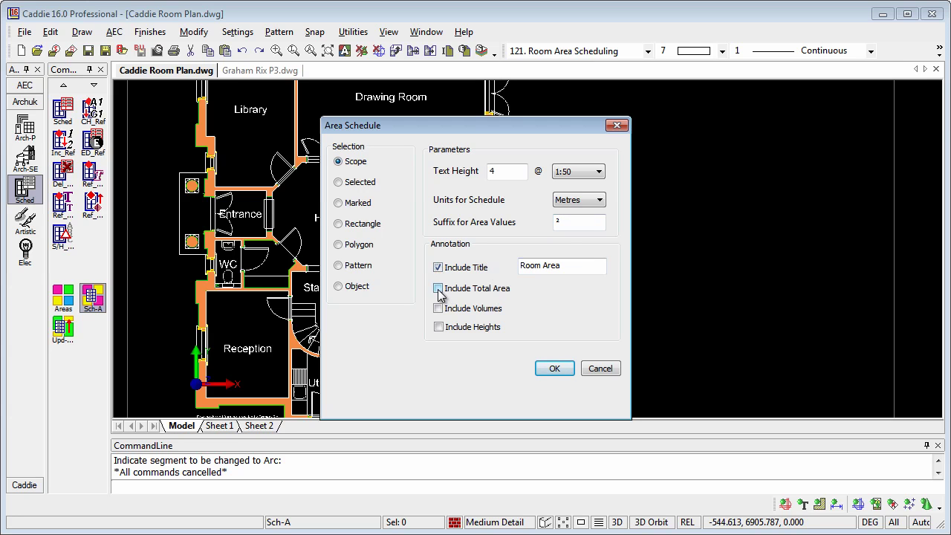
click(439, 289)
click(438, 308)
click(438, 327)
Place the Room Area schedule table to the right of the floor plan
click(554, 369)
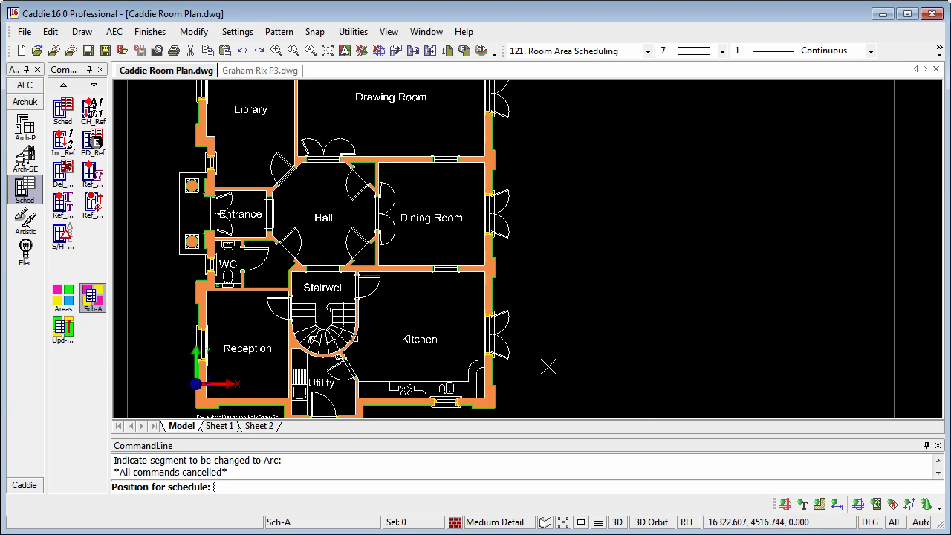
click(554, 237)
scroll(705, 286, up, 2)
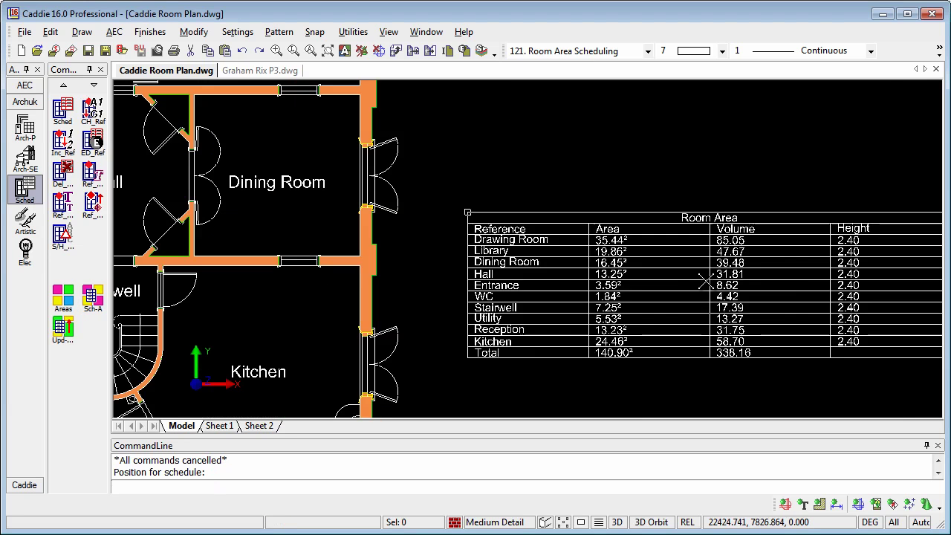
middle_drag(691, 301, 525, 278)
scroll(535, 275, up, 1)
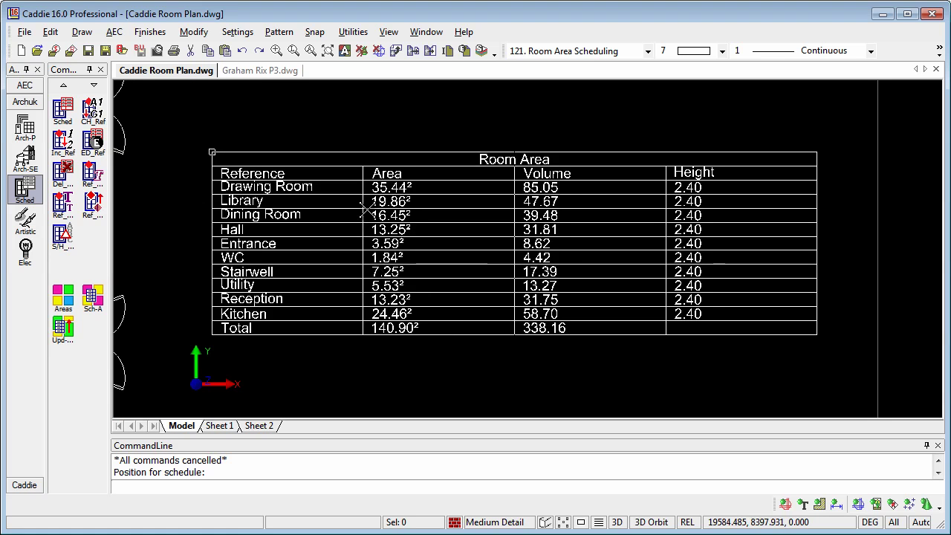
Select the Room Area table and bring up its Modify options for Excel export
click(321, 166)
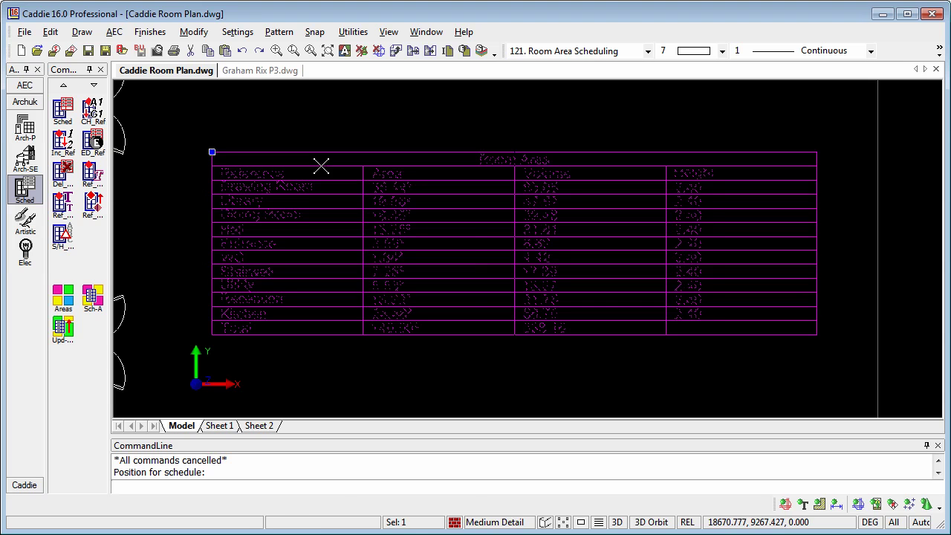
right_click(321, 165)
mouse_move(398, 463)
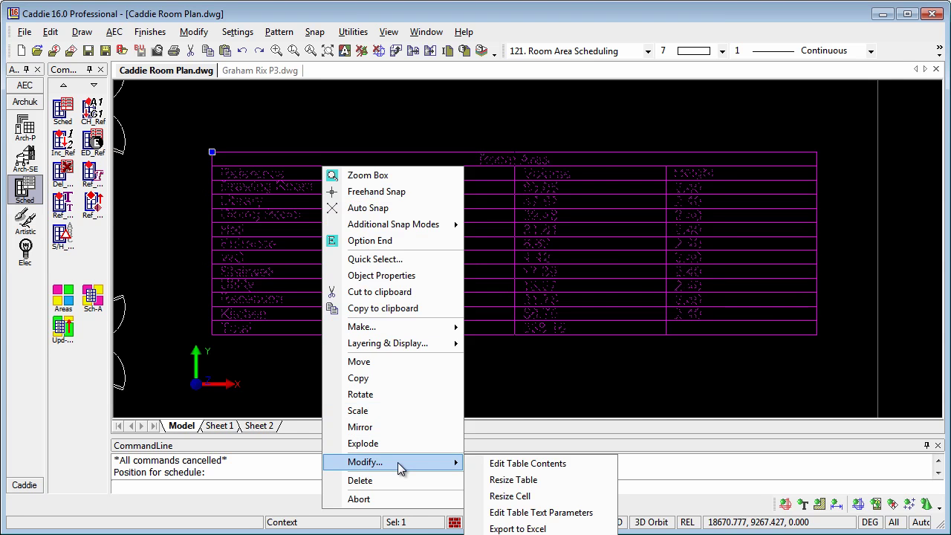
Export the table to Excel, saving it under the file name Room Areas
click(529, 529)
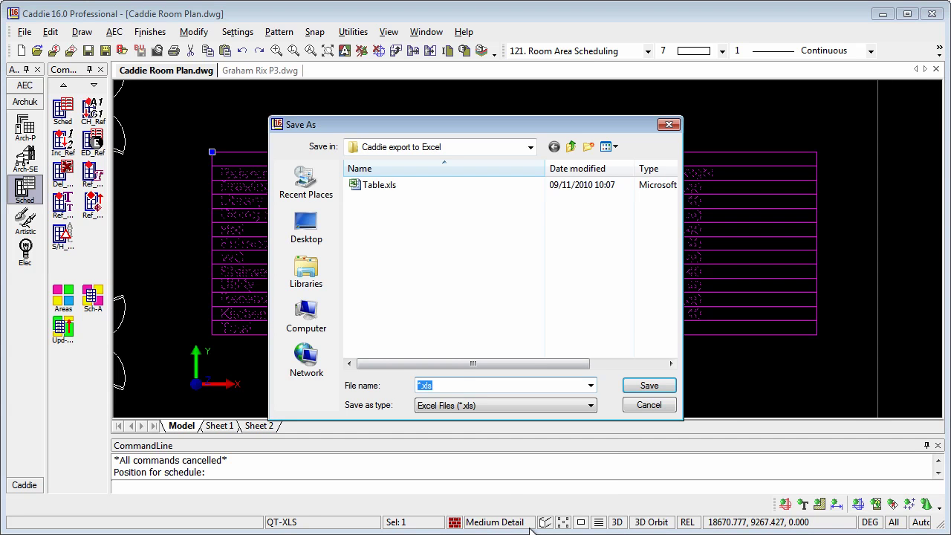
click(420, 385)
key(Delete)
text(Room Areas)
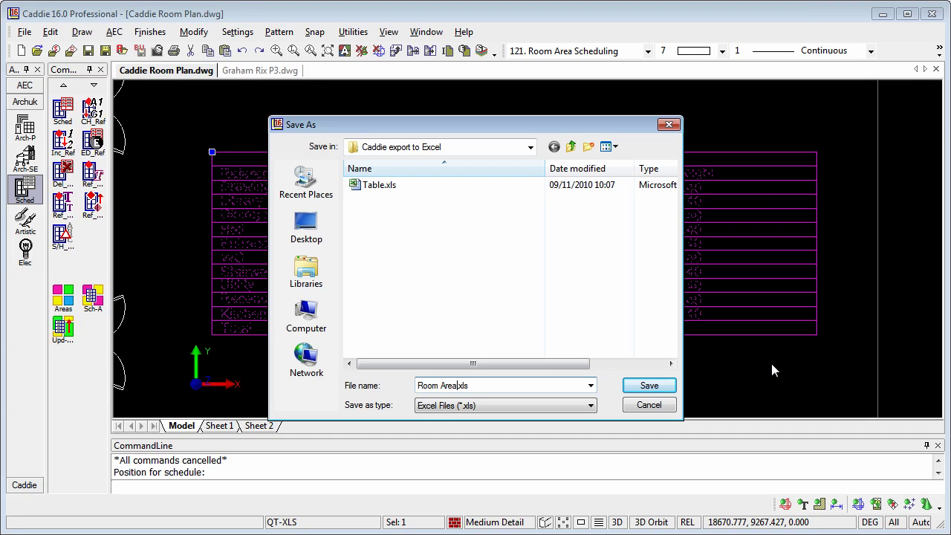
click(647, 387)
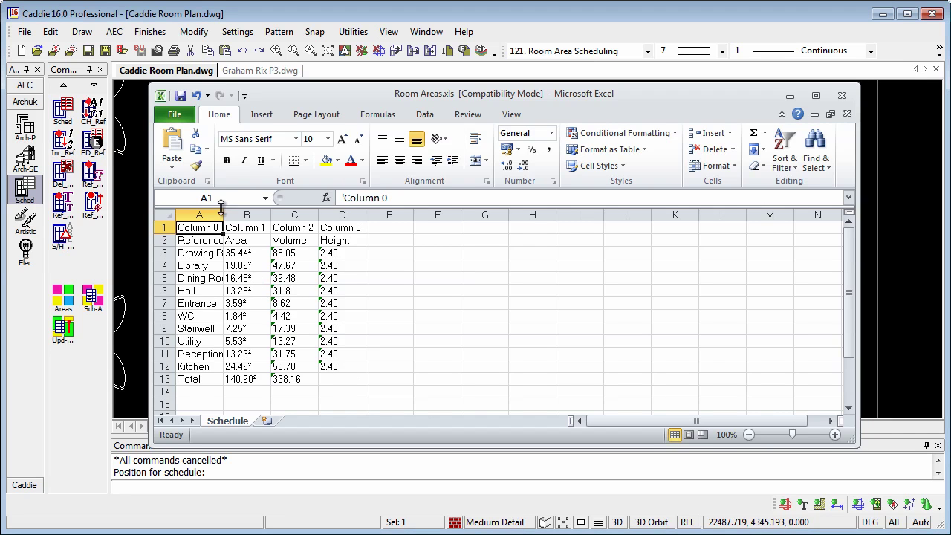
Widen column A so names like Drawing Room and Dining Room show in full
drag(224, 215, 268, 214)
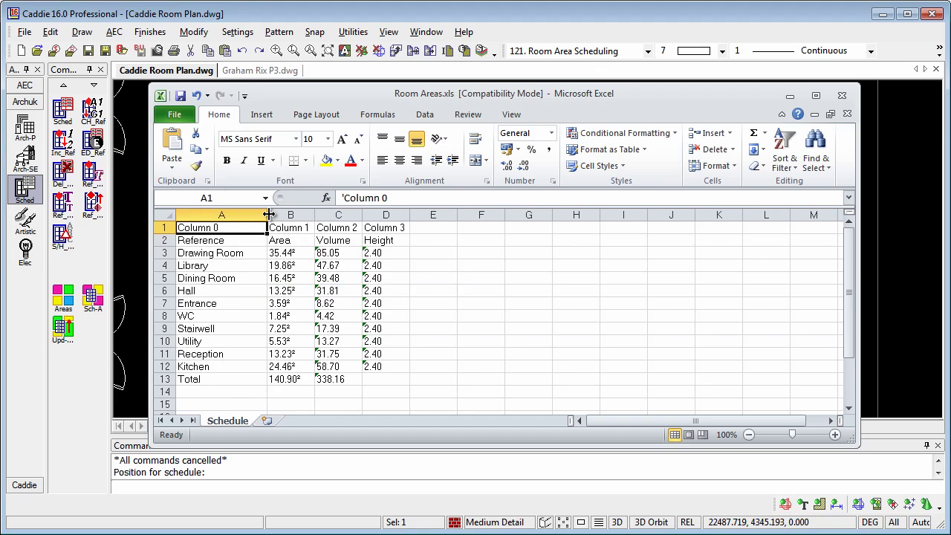